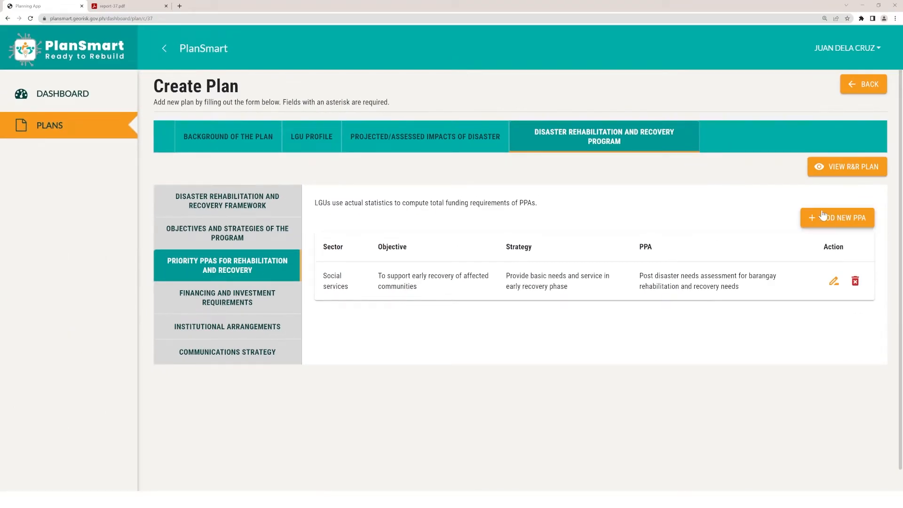
Step: Start a new PPA entry and set its sector to Physical Infrastructure
{"action": "left_click", "coordinate": [824, 214]}
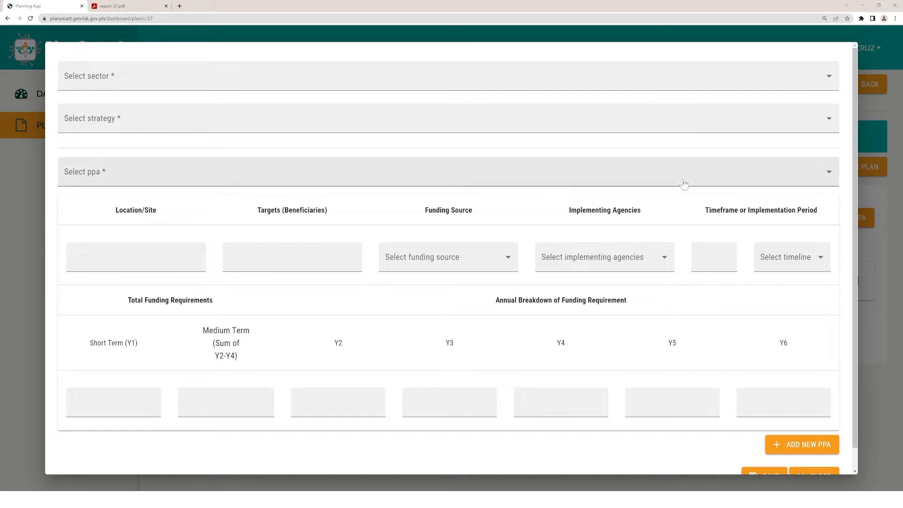
{"action": "left_click", "coordinate": [418, 87]}
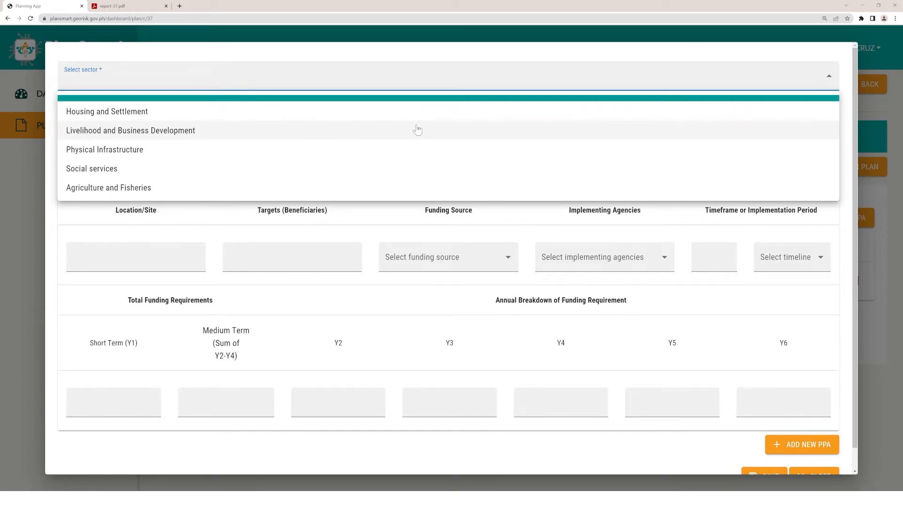
{"action": "left_click", "coordinate": [417, 131]}
{"action": "left_click", "coordinate": [399, 149]}
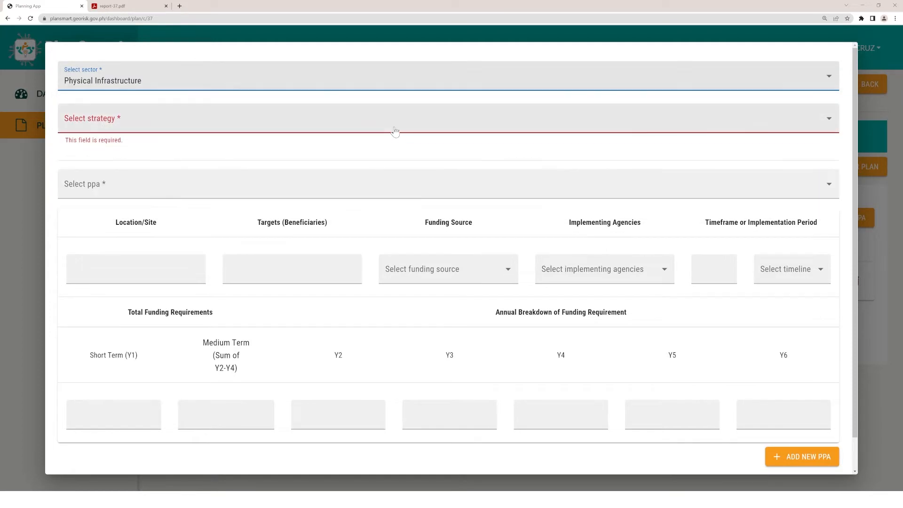
Step: Choose the strategy on strengthening enforcement of laws, codes and standards, and the PPA "Building structure assessments in disasteraffected areas"
{"action": "left_click", "coordinate": [395, 131]}
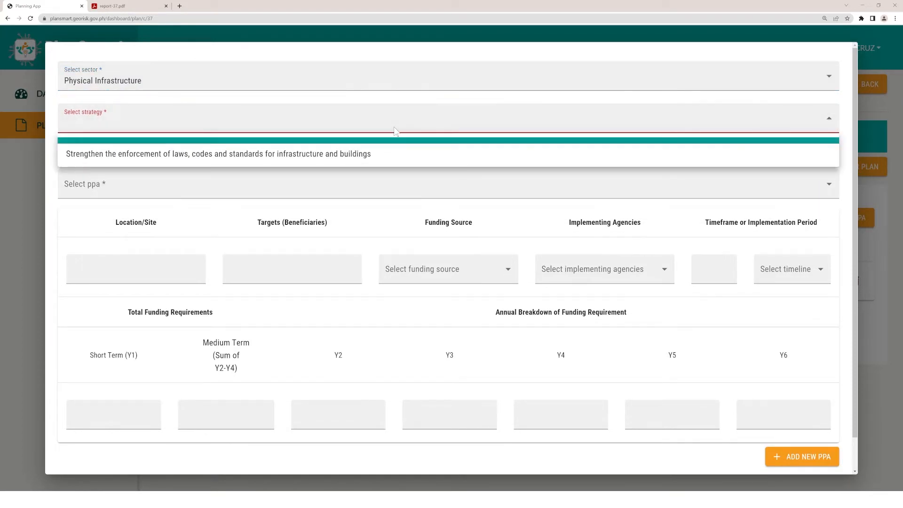
{"action": "left_click", "coordinate": [393, 153]}
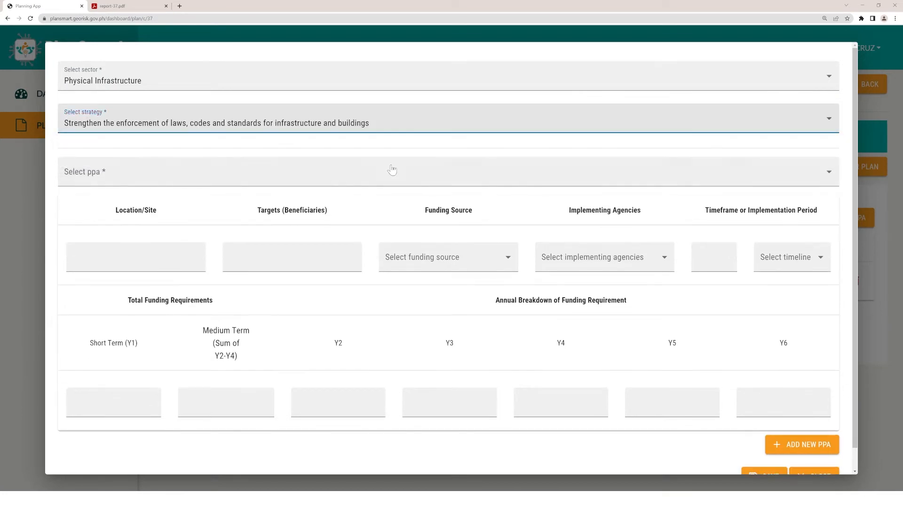
{"action": "left_click", "coordinate": [390, 171]}
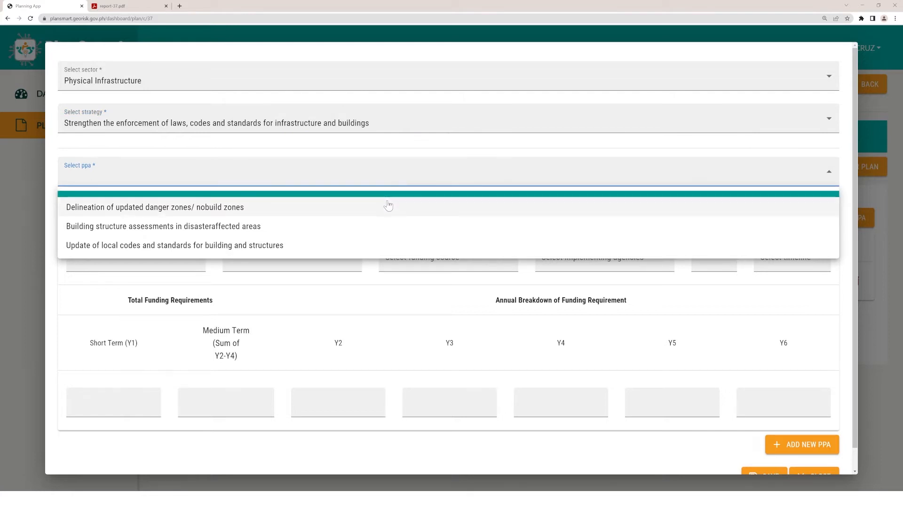
{"action": "left_click", "coordinate": [378, 227]}
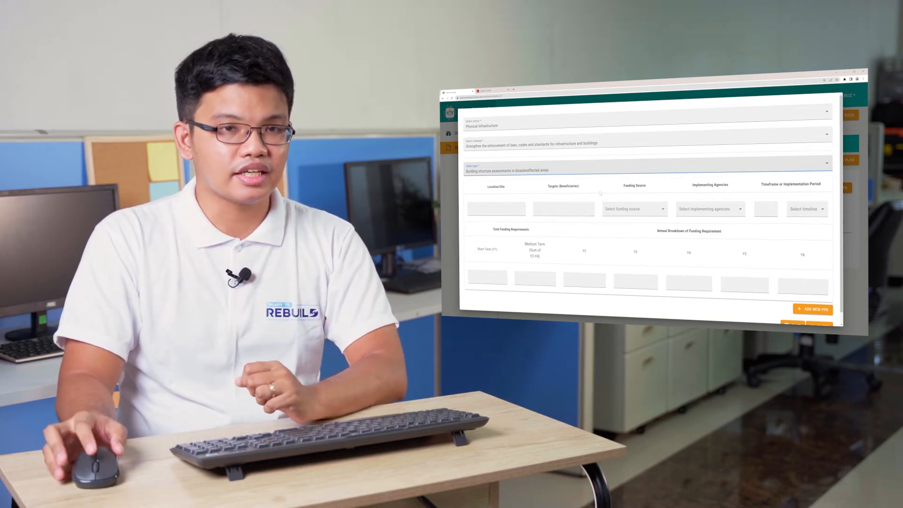
Step: Enter "Barangay" as the PPA's location/site and "10 buildings" as its target beneficiaries
{"action": "left_click", "coordinate": [170, 257]}
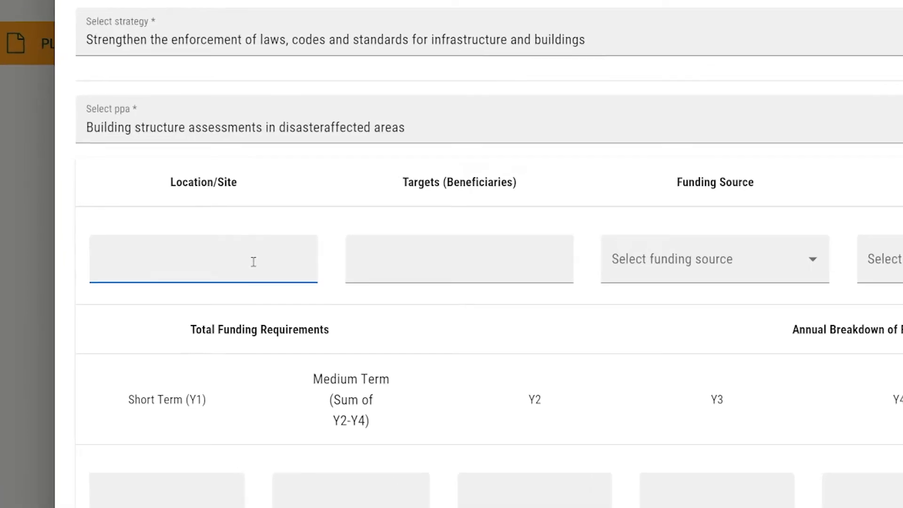
{"action": "type", "text": "Barangay"}
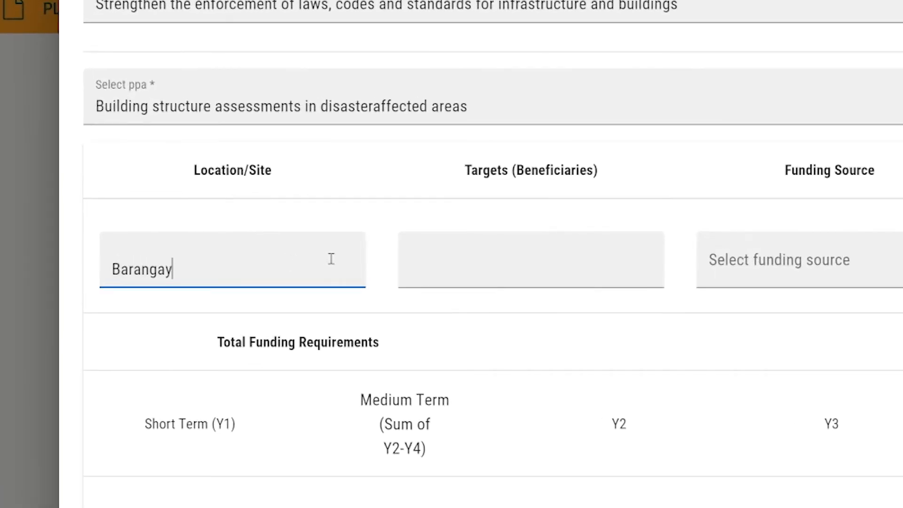
{"action": "left_click", "coordinate": [477, 261]}
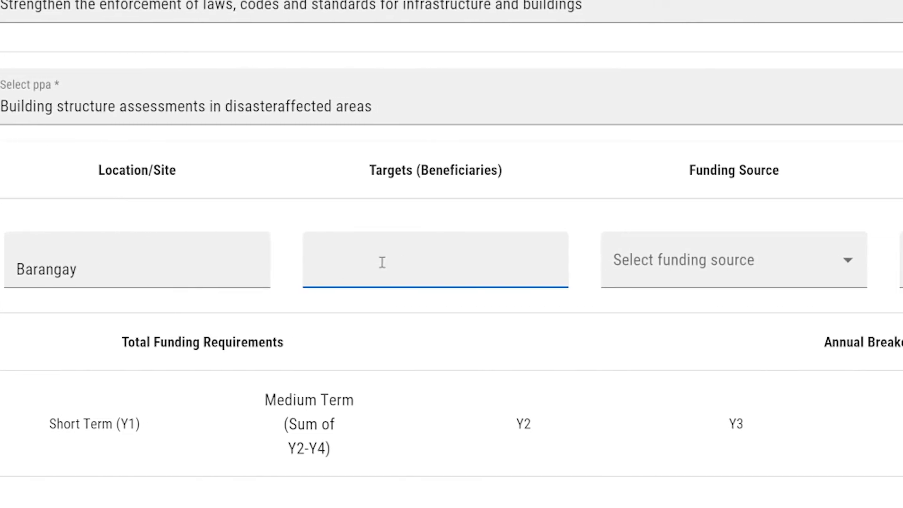
{"action": "type", "text": "10 buildings"}
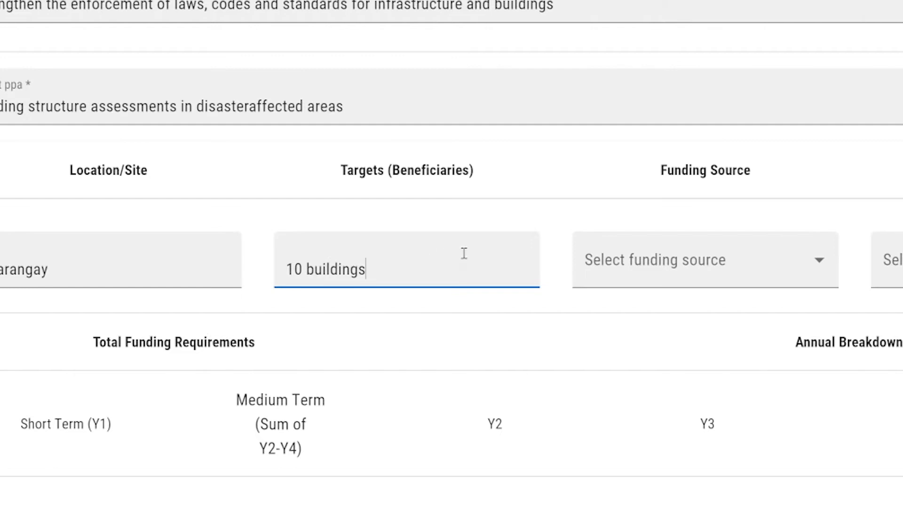
Step: Set the PPA's funding source to LGU and its implementing agency to DPWH
{"action": "left_click", "coordinate": [626, 276]}
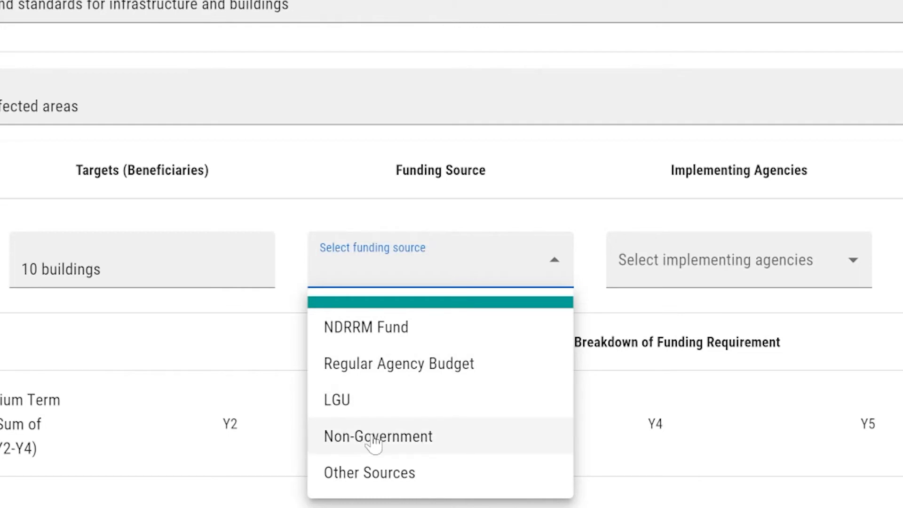
{"action": "left_click", "coordinate": [358, 400]}
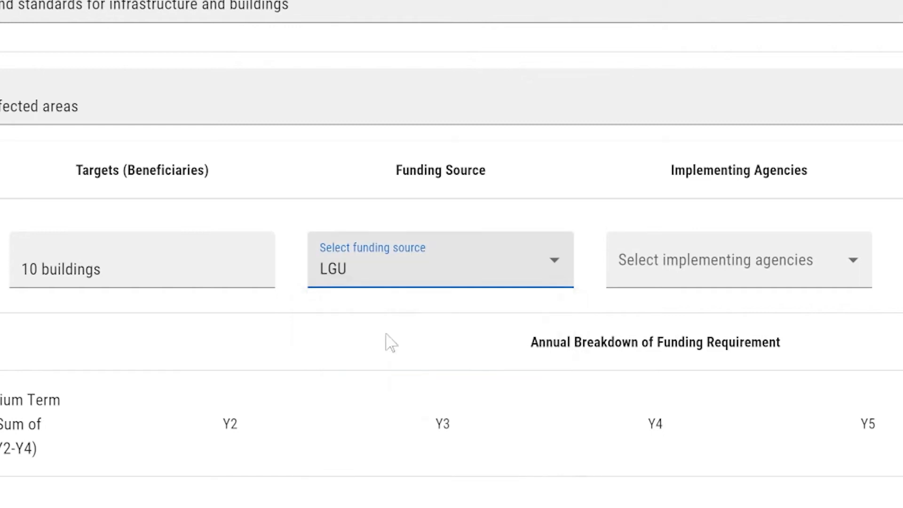
{"action": "left_click", "coordinate": [654, 276]}
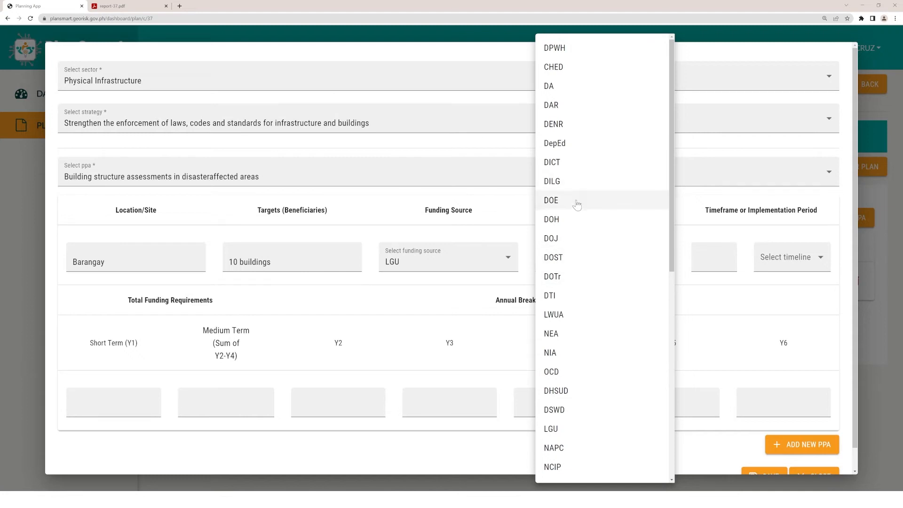
{"action": "scroll", "coordinate": [555, 391], "scroll_direction": "down", "scroll_amount": 2}
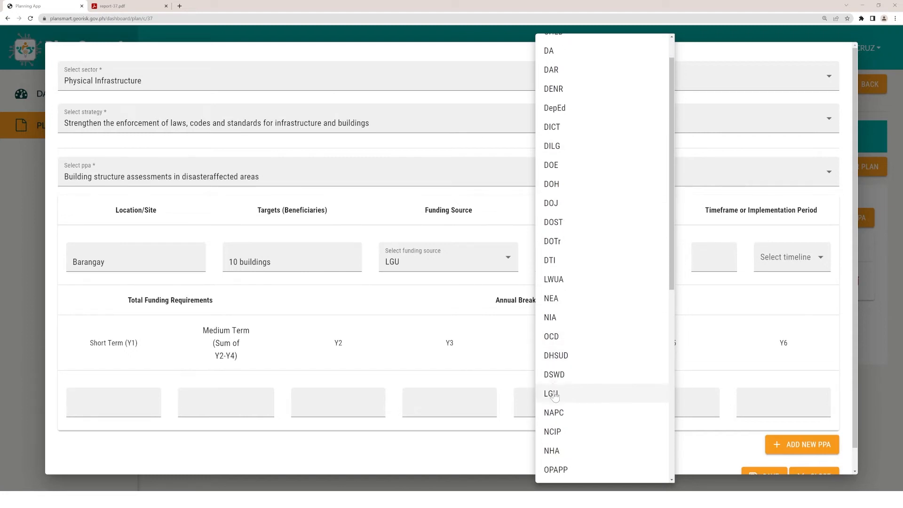
{"action": "scroll", "coordinate": [556, 397], "scroll_direction": "up", "scroll_amount": 2}
{"action": "left_click", "coordinate": [586, 55]}
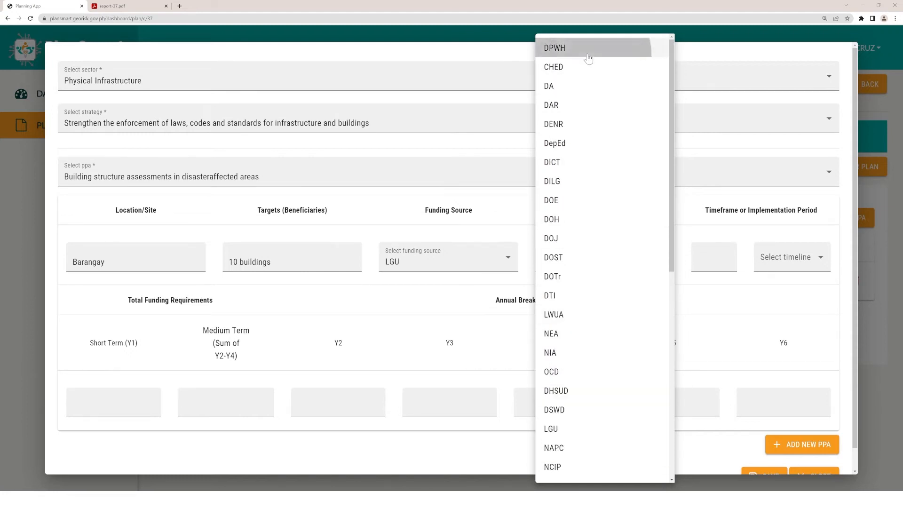
Step: Set the PPA's implementation period to 3 Month/s
{"action": "left_click", "coordinate": [474, 200]}
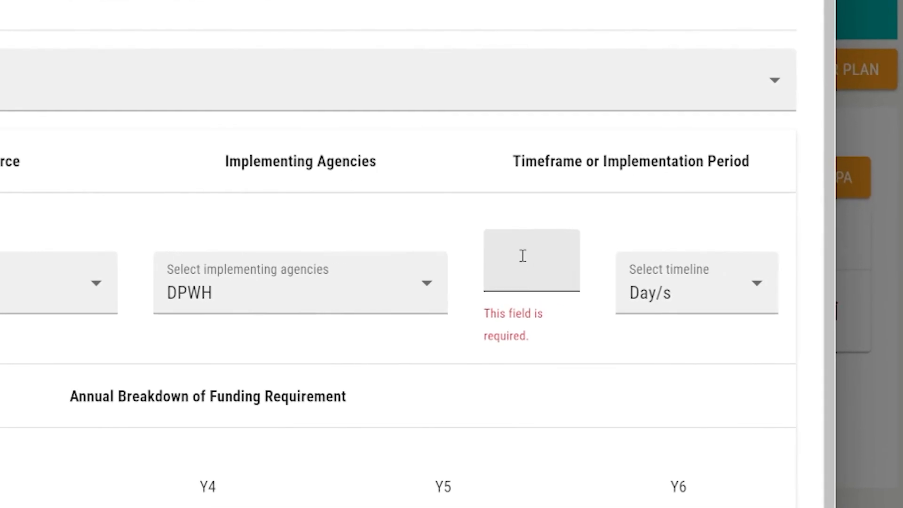
{"action": "type", "text": "3"}
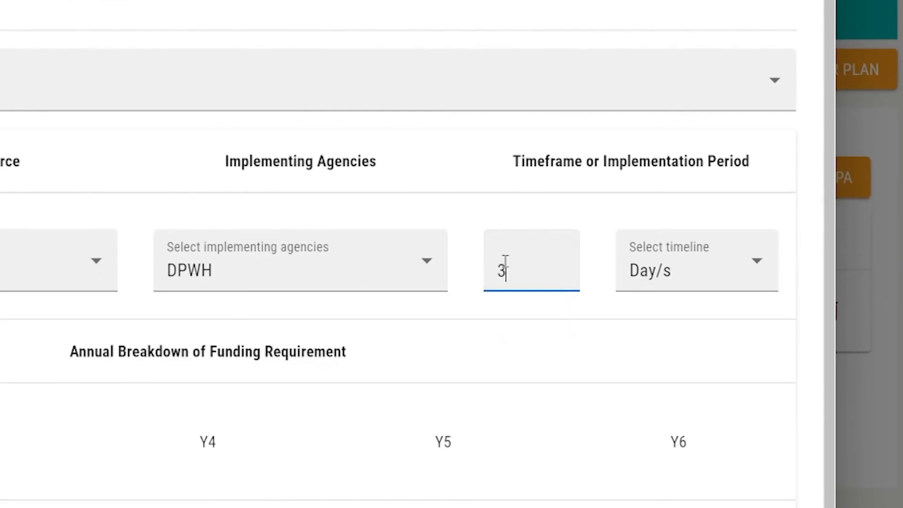
{"action": "left_click", "coordinate": [635, 268]}
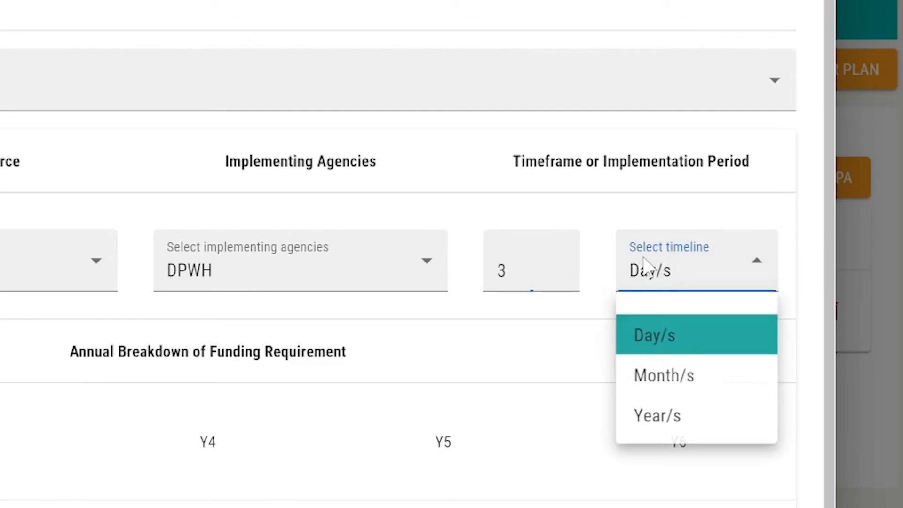
{"action": "left_click", "coordinate": [668, 375]}
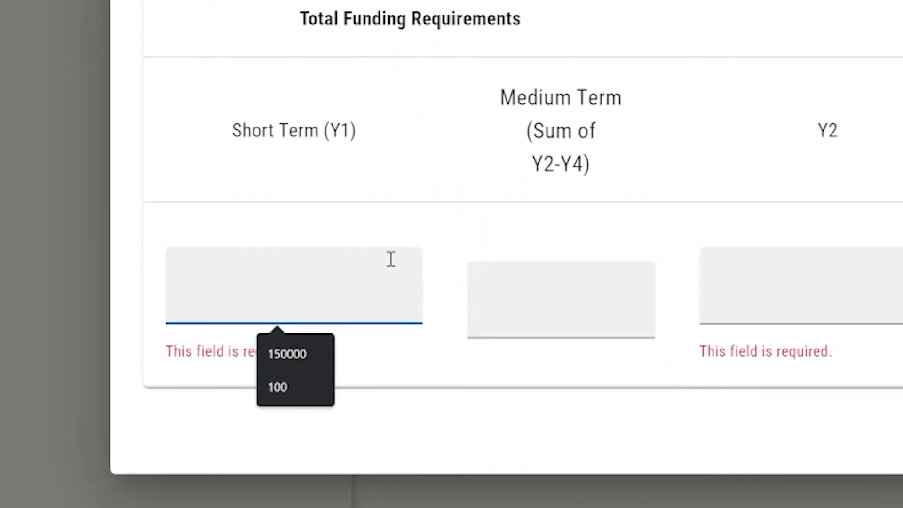
Step: Enter 150000 as the Short Term (Y1) funding requirement and 0 for each of Y2 through Y6, and save the PPA
{"action": "type", "text": "150000"}
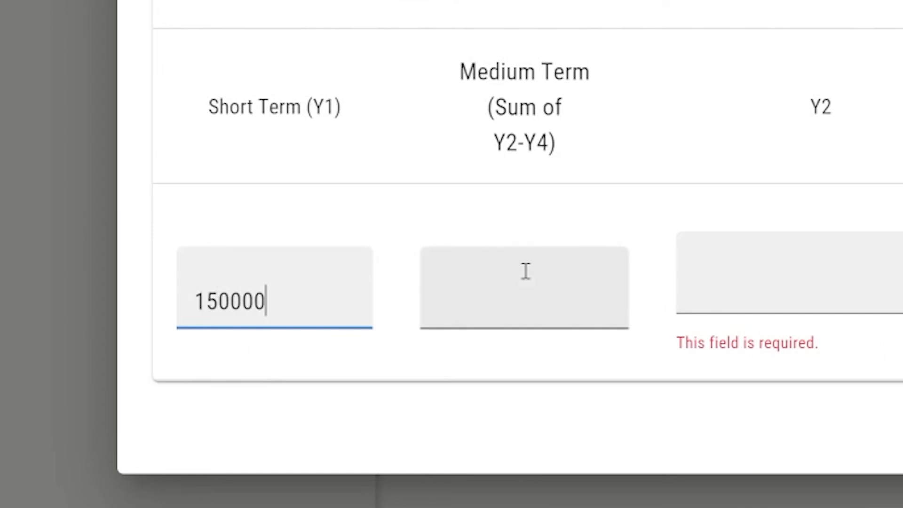
{"action": "left_click", "coordinate": [776, 281]}
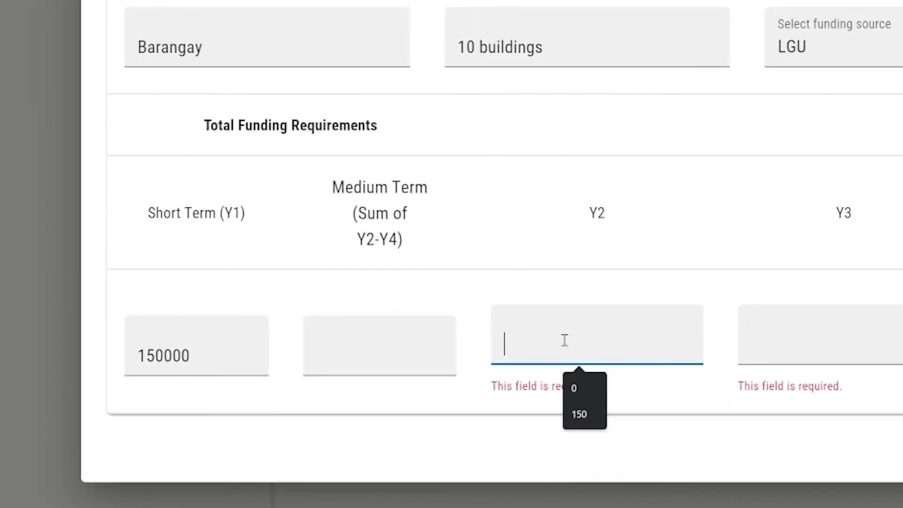
{"action": "type", "text": "0"}
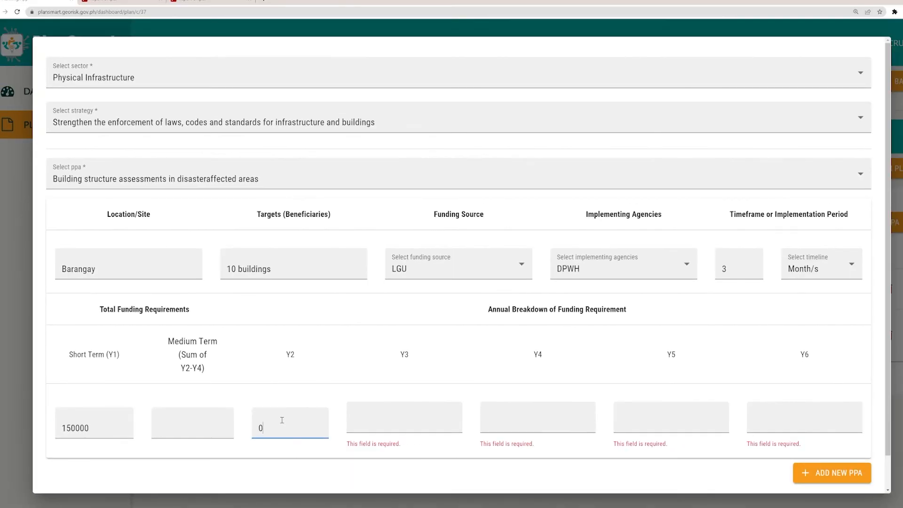
{"action": "left_click", "coordinate": [397, 424]}
{"action": "type", "text": "0"}
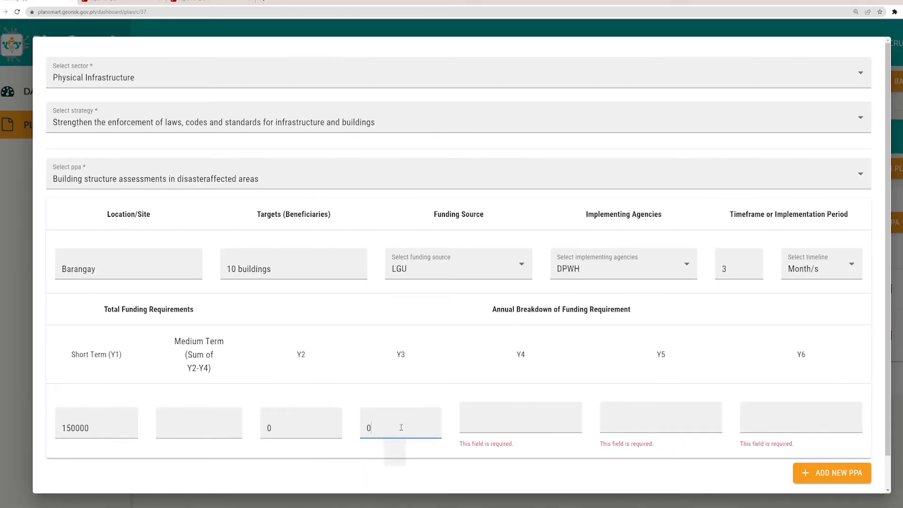
{"action": "left_click", "coordinate": [527, 431]}
{"action": "type", "text": "0"}
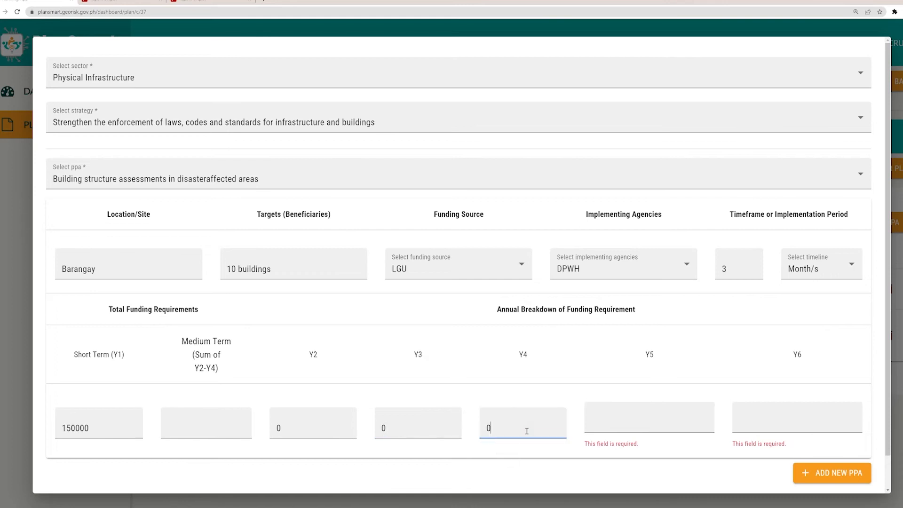
{"action": "left_click", "coordinate": [604, 427]}
{"action": "type", "text": "0"}
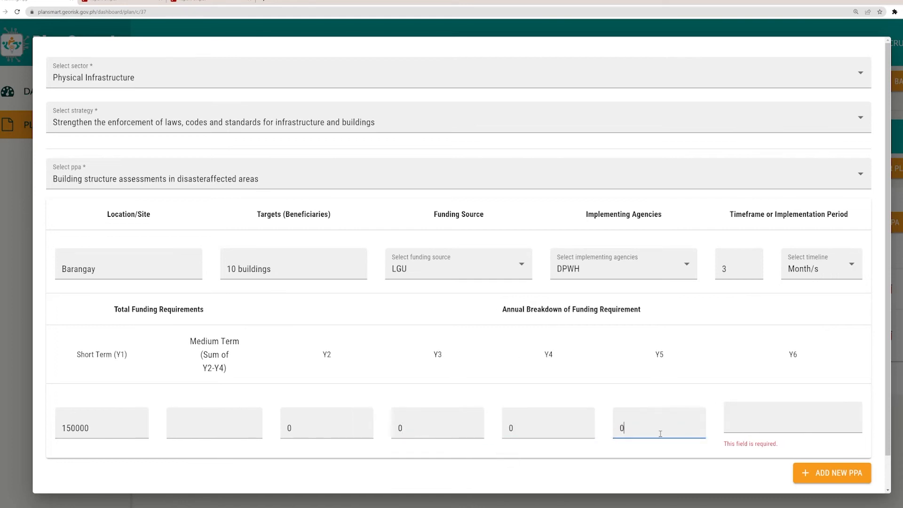
{"action": "left_click", "coordinate": [731, 408]}
{"action": "type", "text": "0"}
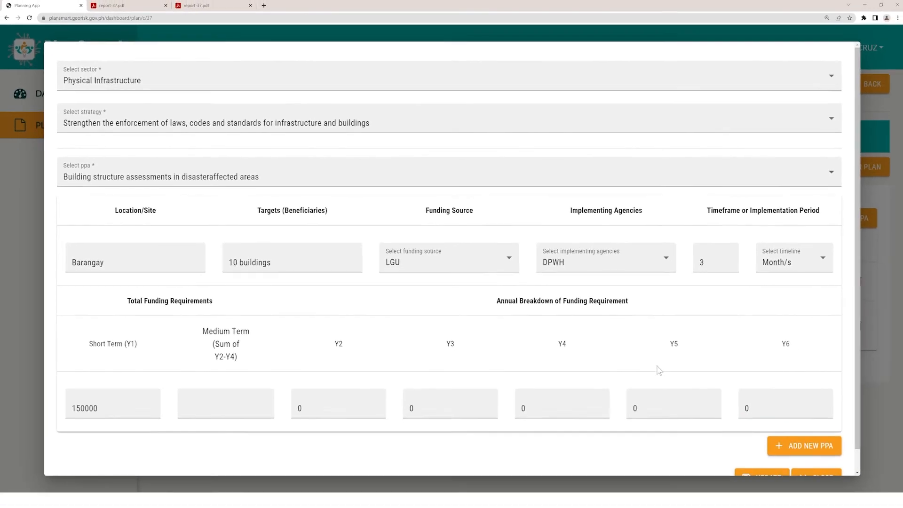
{"action": "scroll", "coordinate": [748, 426], "scroll_direction": "down", "scroll_amount": 1}
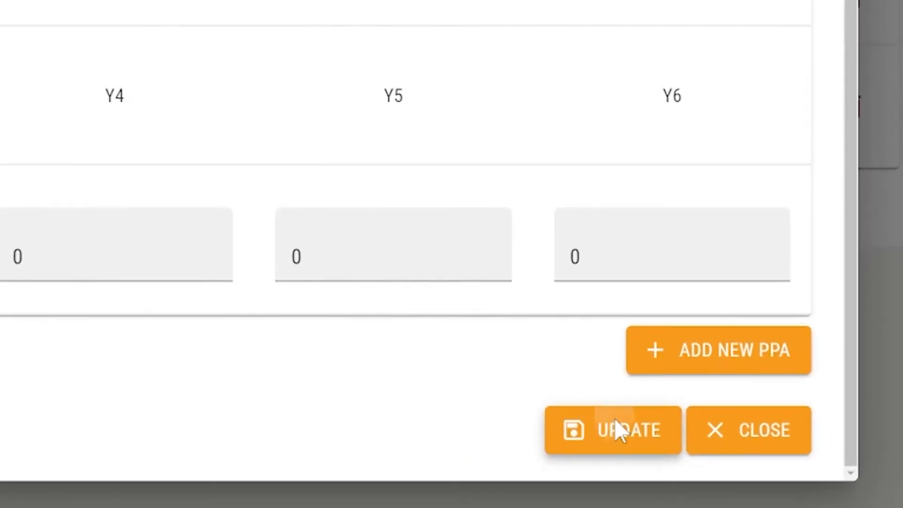
{"action": "left_click", "coordinate": [614, 419]}
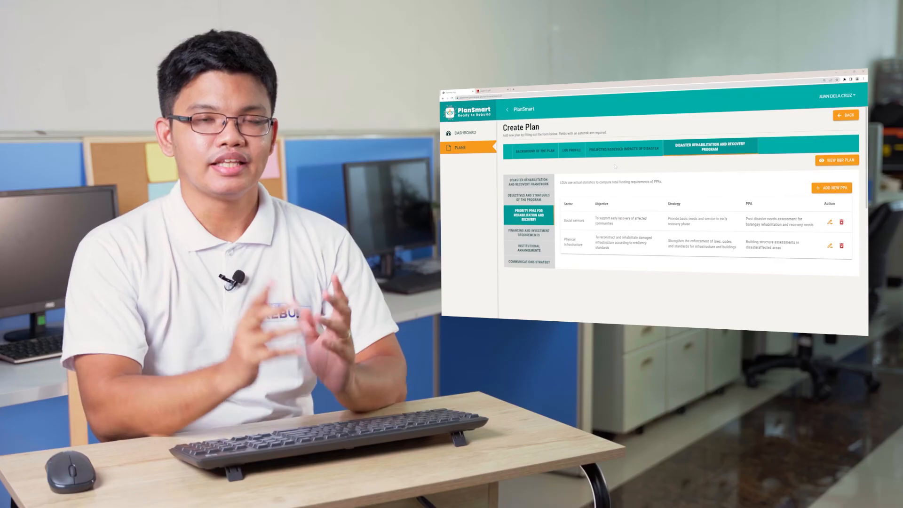